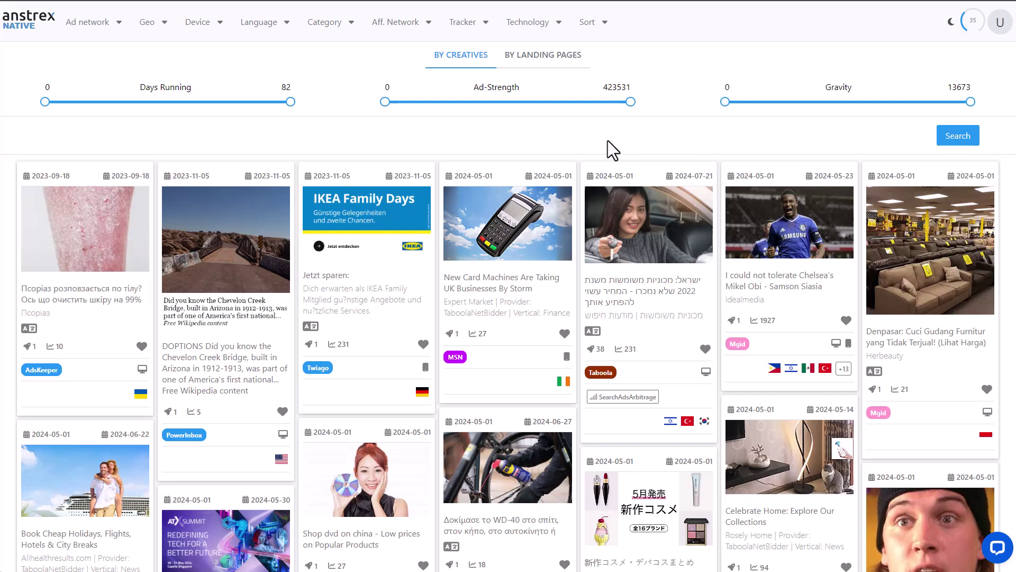
Run a basic search of the native ads for "weight" in the creative text.
click(947, 136)
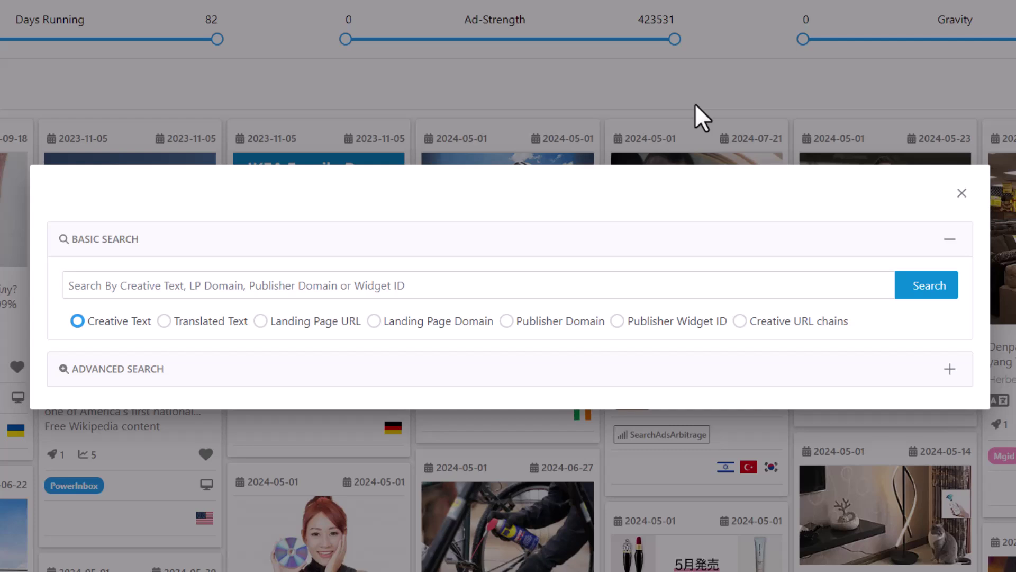
click(484, 288)
text(we)
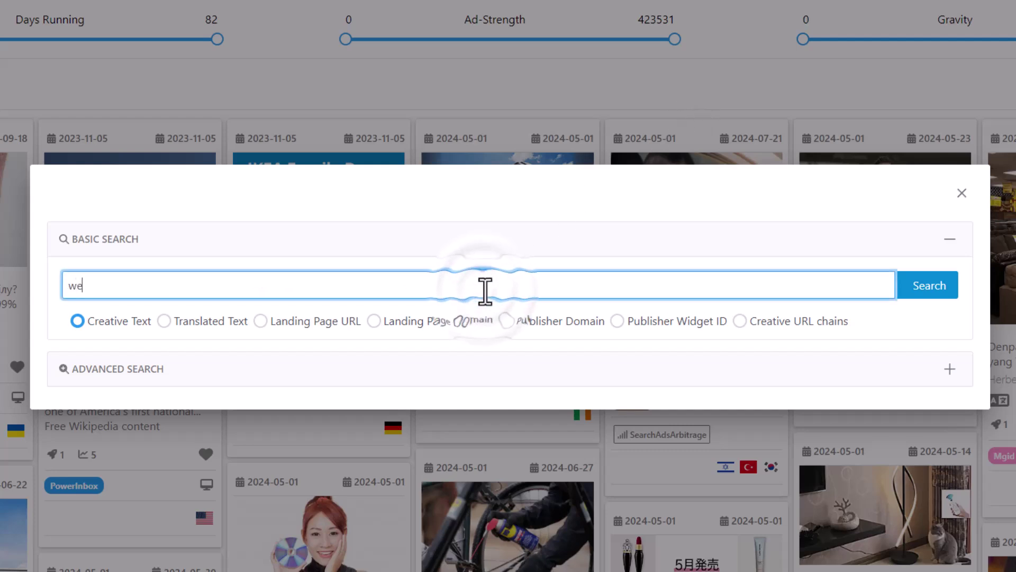
text(ight)
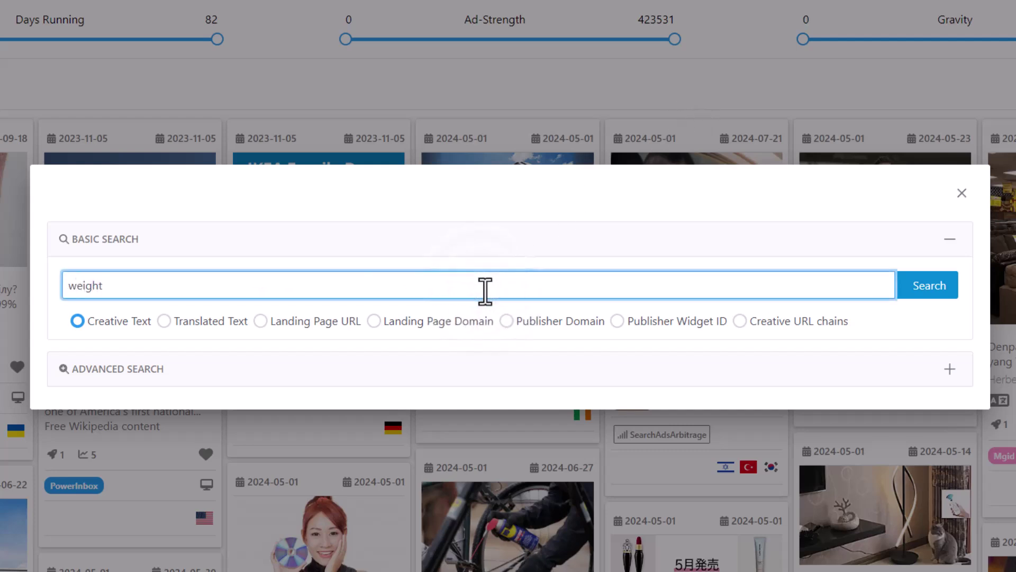
click(927, 289)
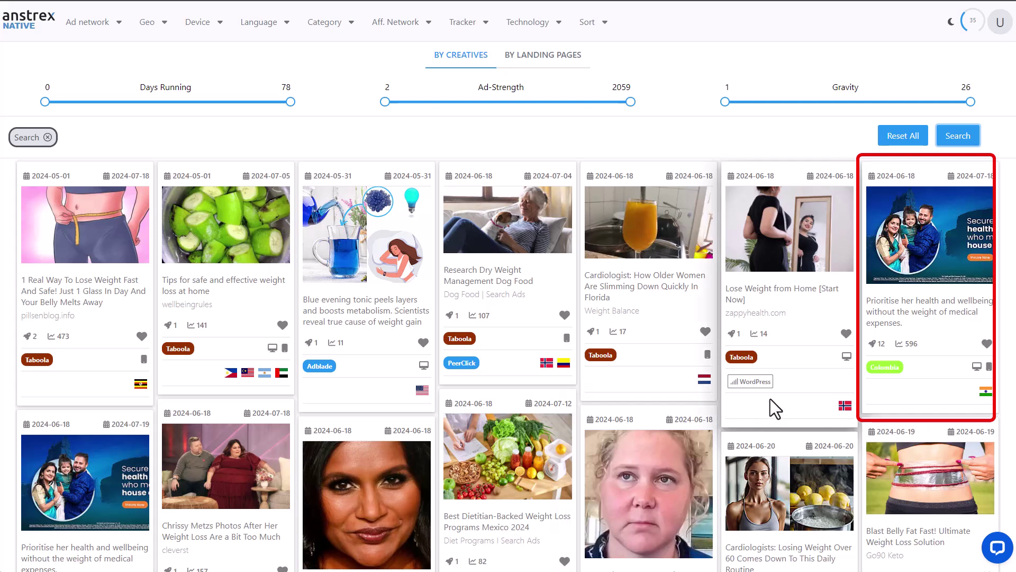
Extend the creative text search term to "weight loss" and run the search.
click(955, 135)
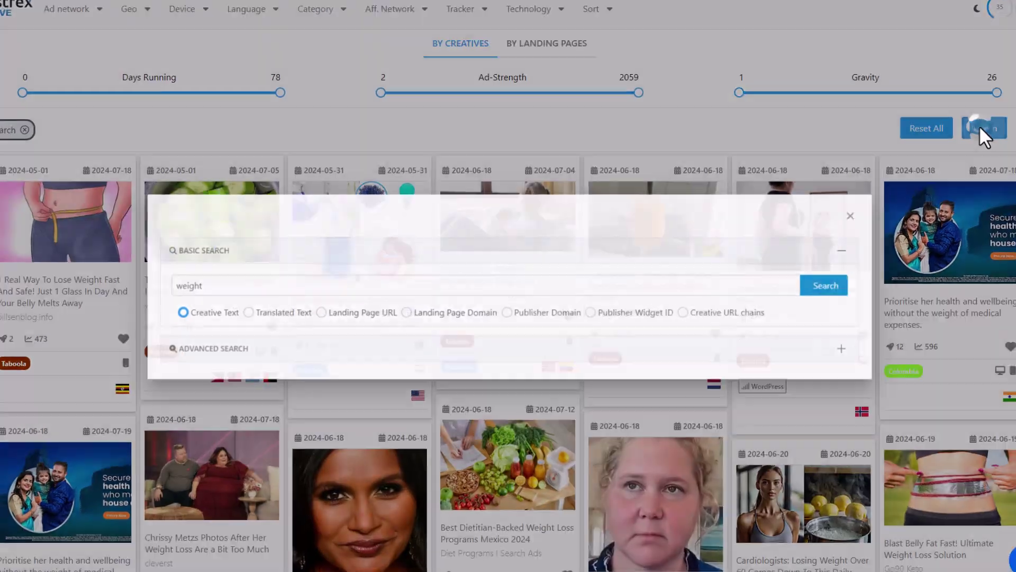
click(296, 289)
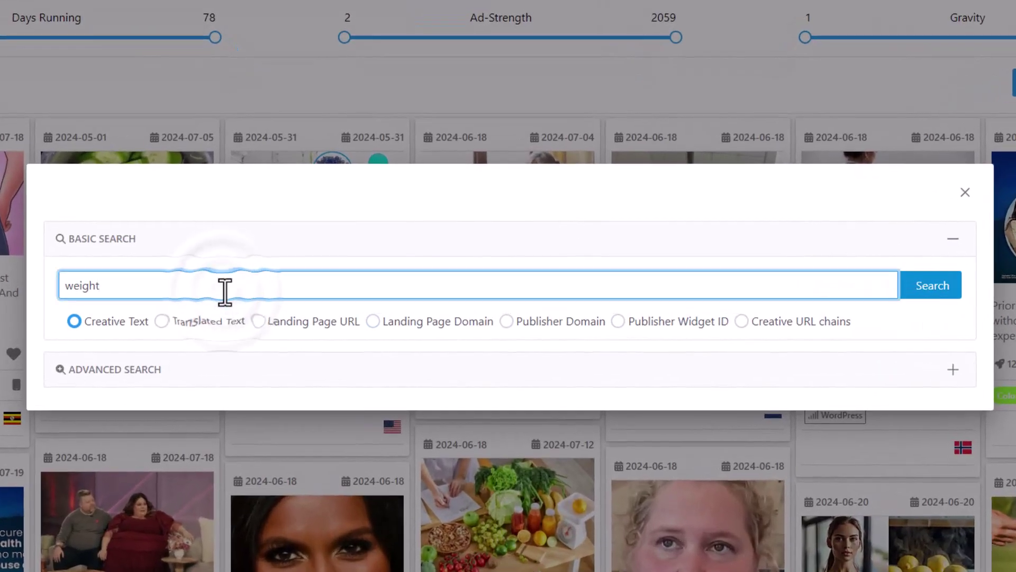
text(loss)
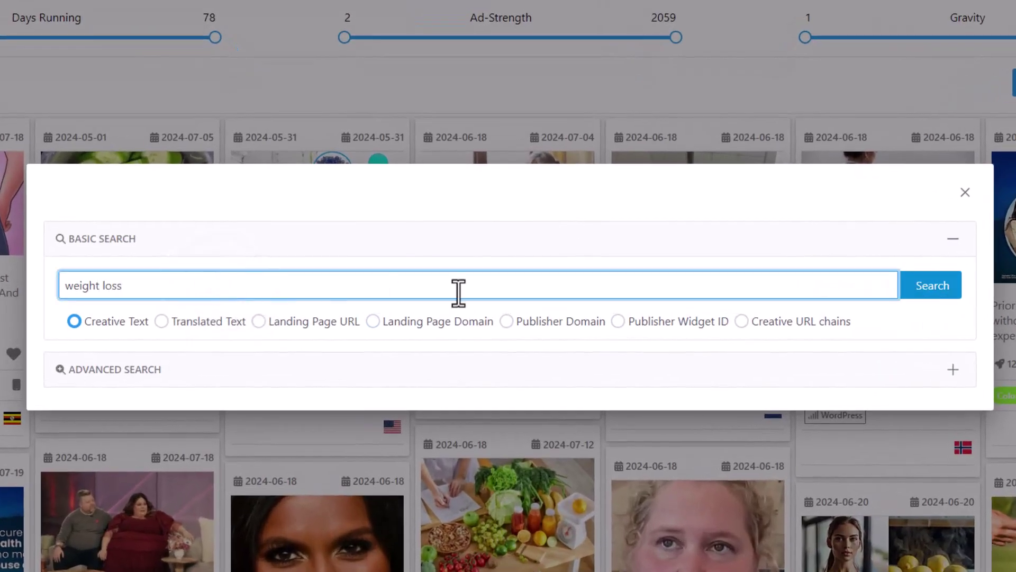
click(913, 296)
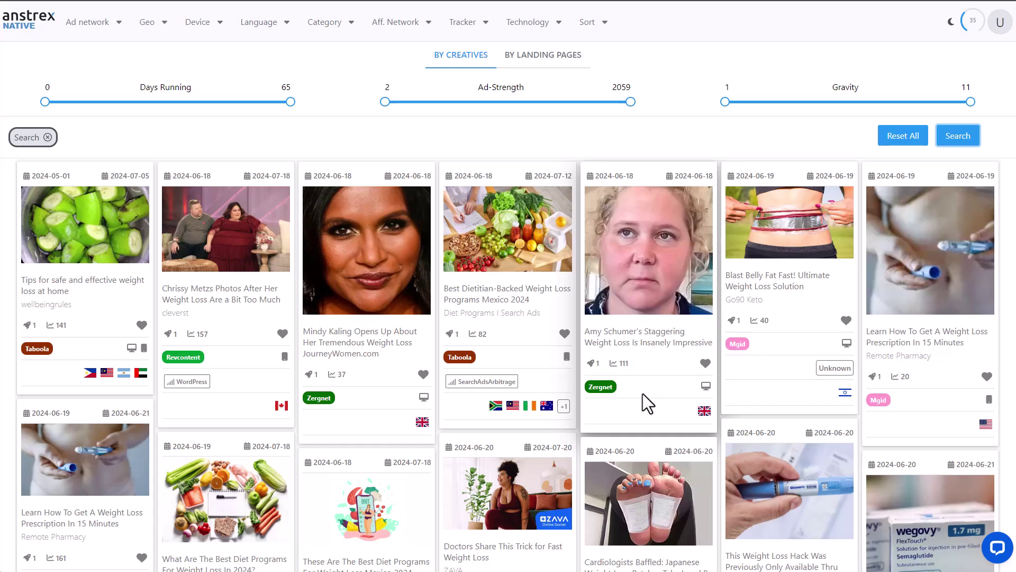
Search for "weight loss" by Translated Text instead of Creative Text.
click(953, 137)
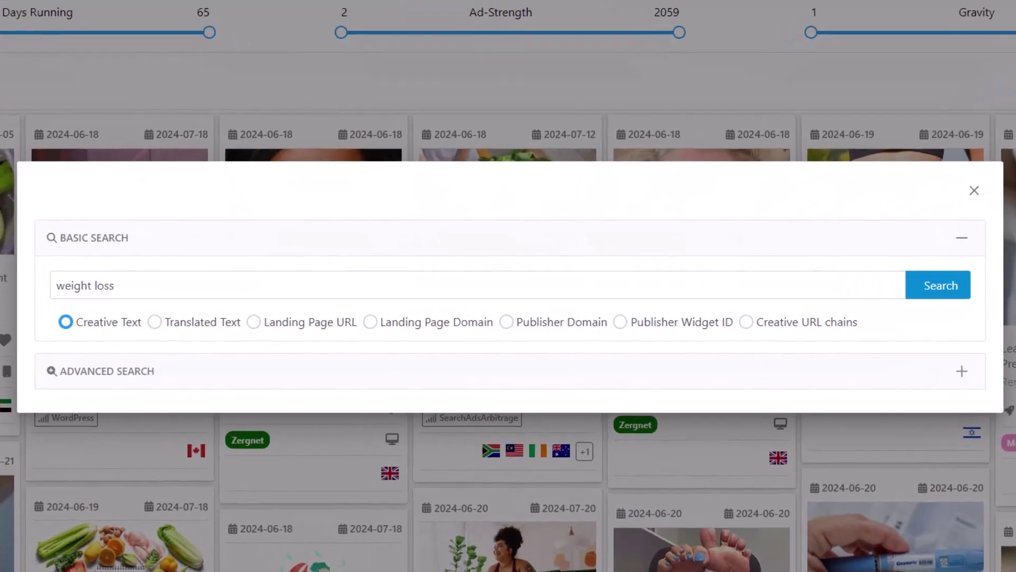
click(153, 322)
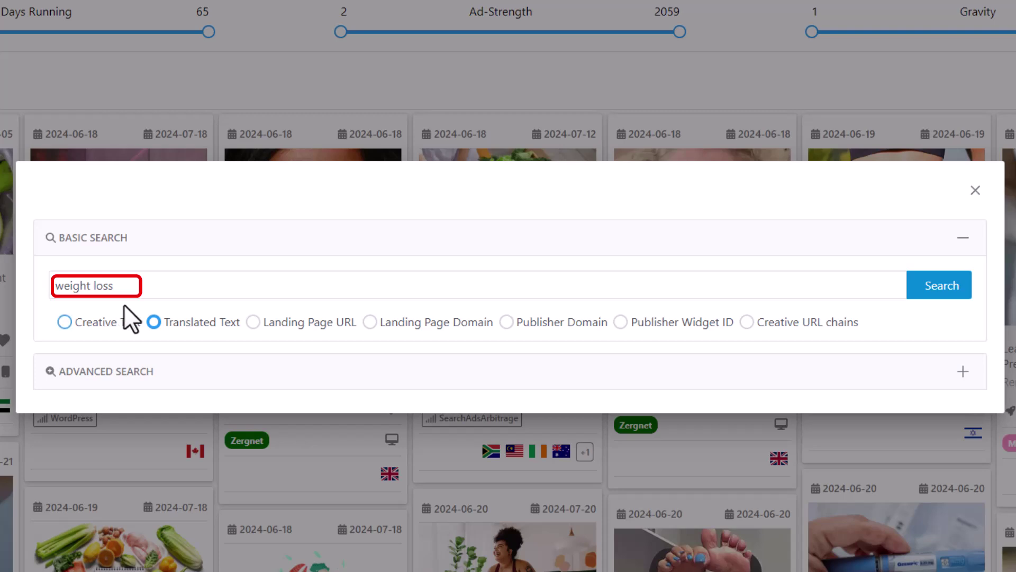
click(937, 292)
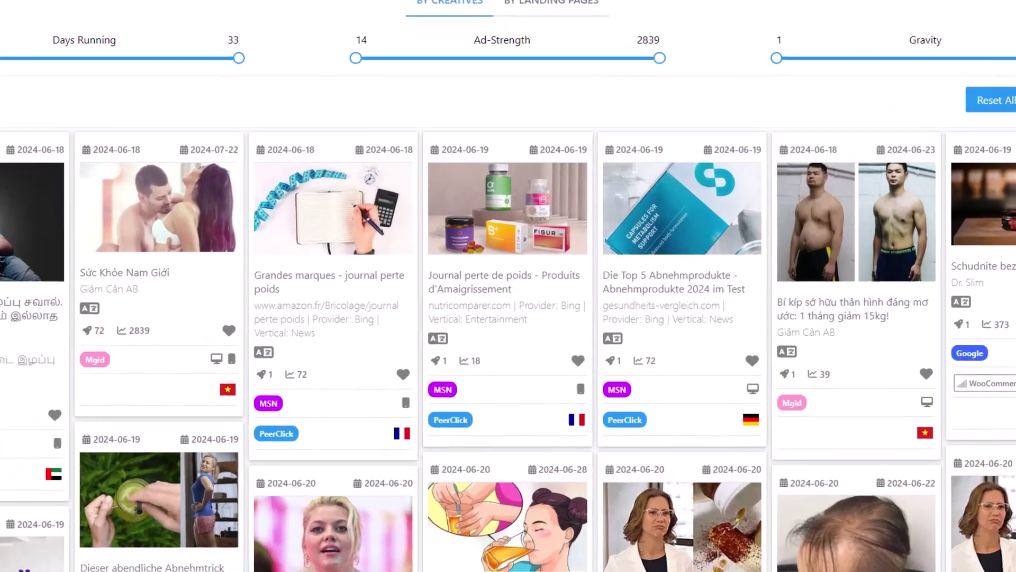
Search for ads by Landing Page URL using the term "affiliate".
click(957, 143)
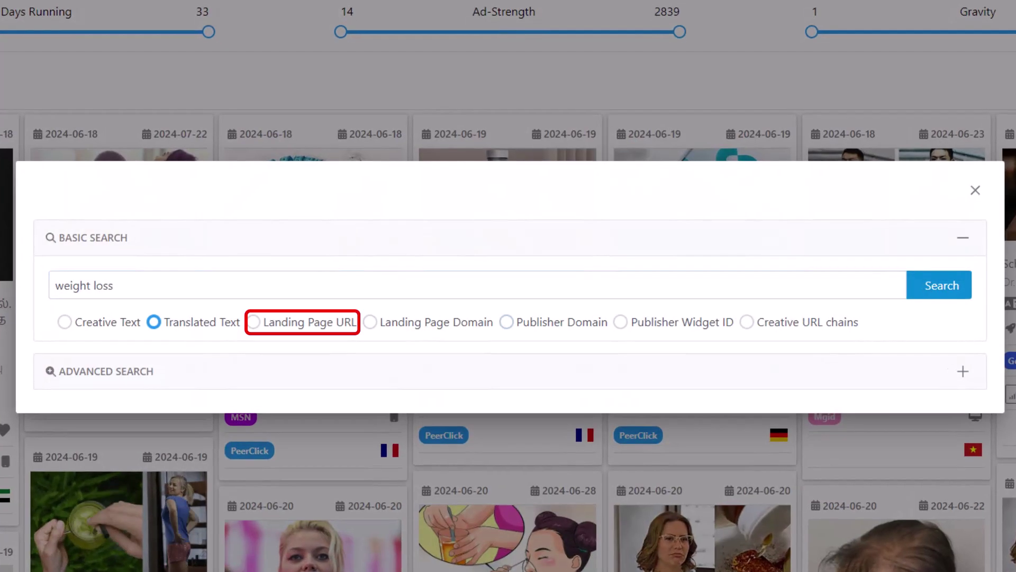
click(255, 323)
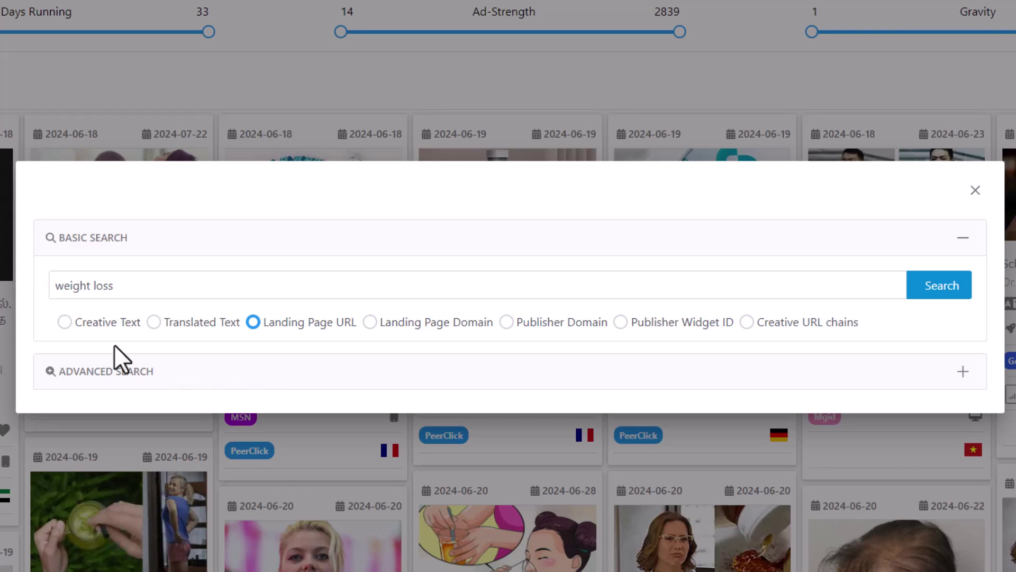
drag(116, 284, 39, 284)
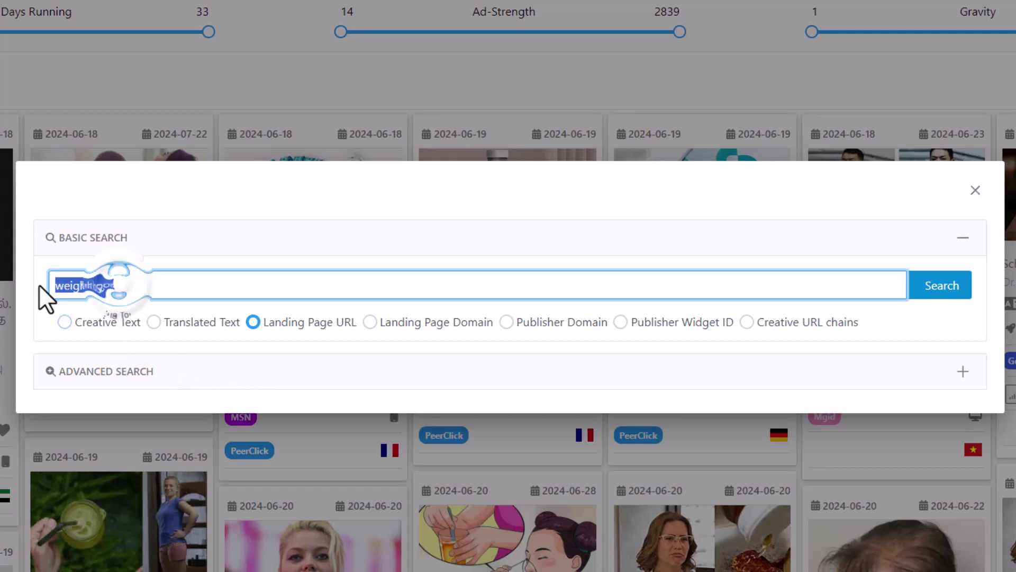
text(af)
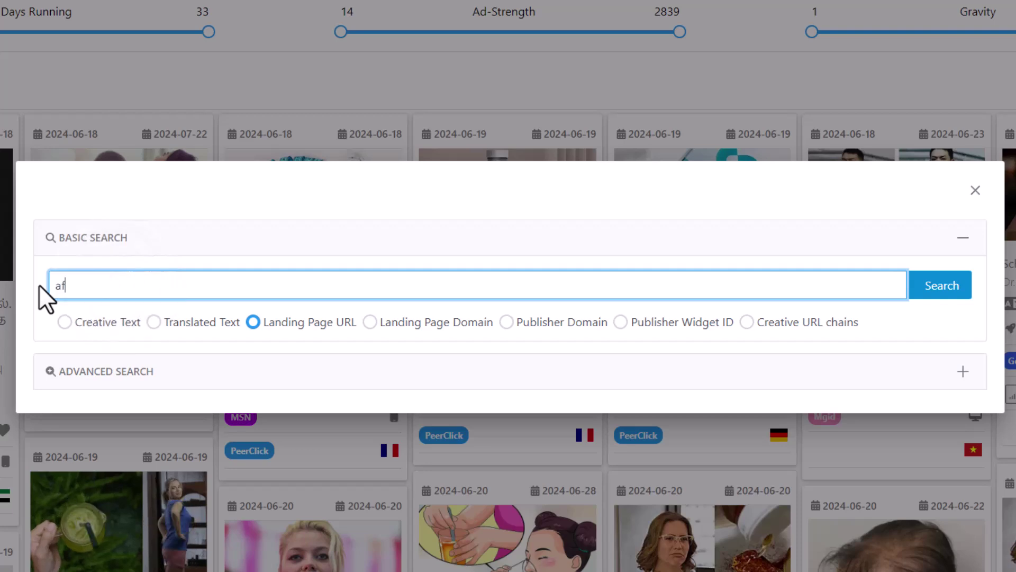
text(filiate)
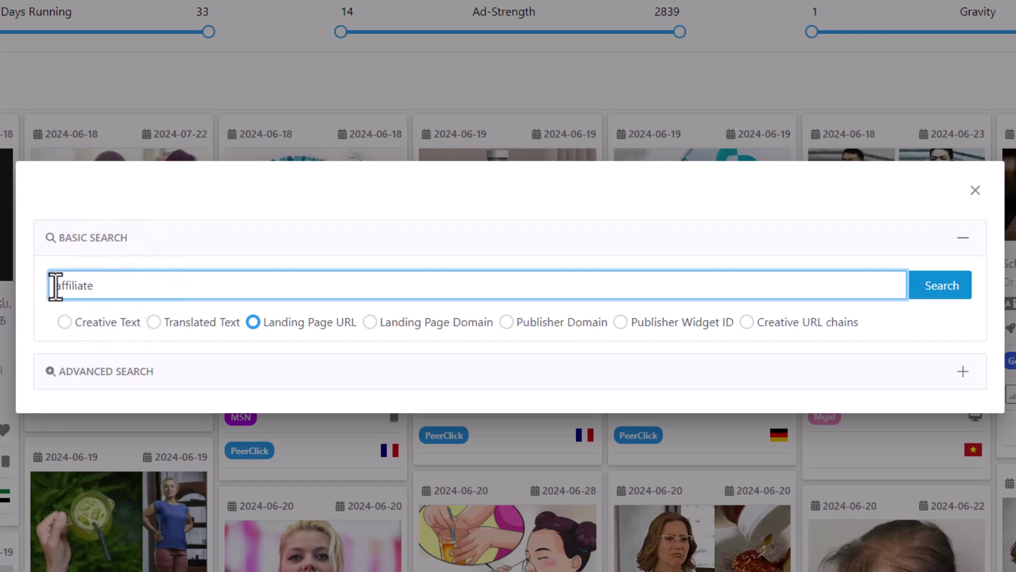
click(950, 299)
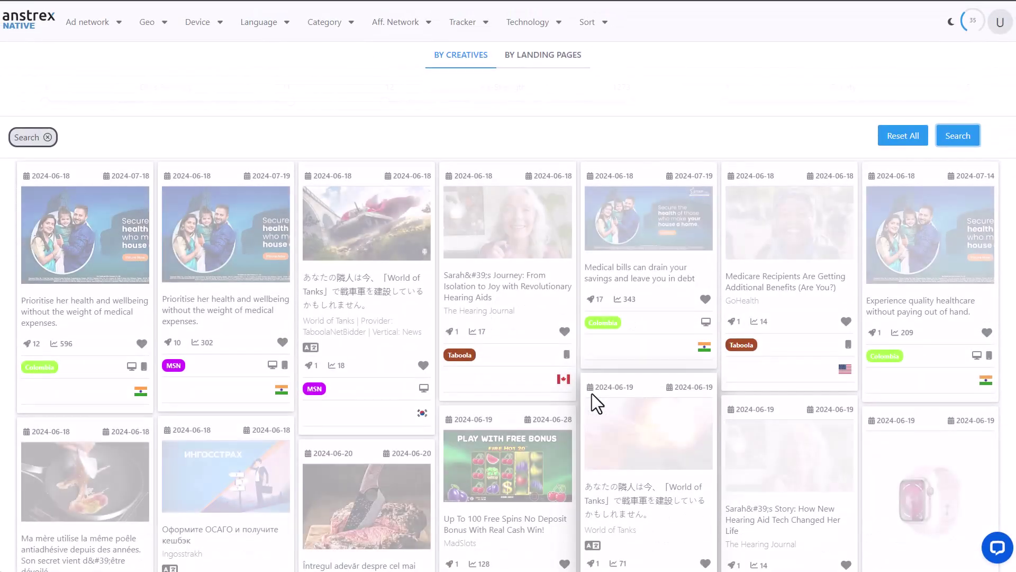
Open the MadSlots free spins ad, check its URL chains for the affiliate parameter, and return to the results.
click(477, 529)
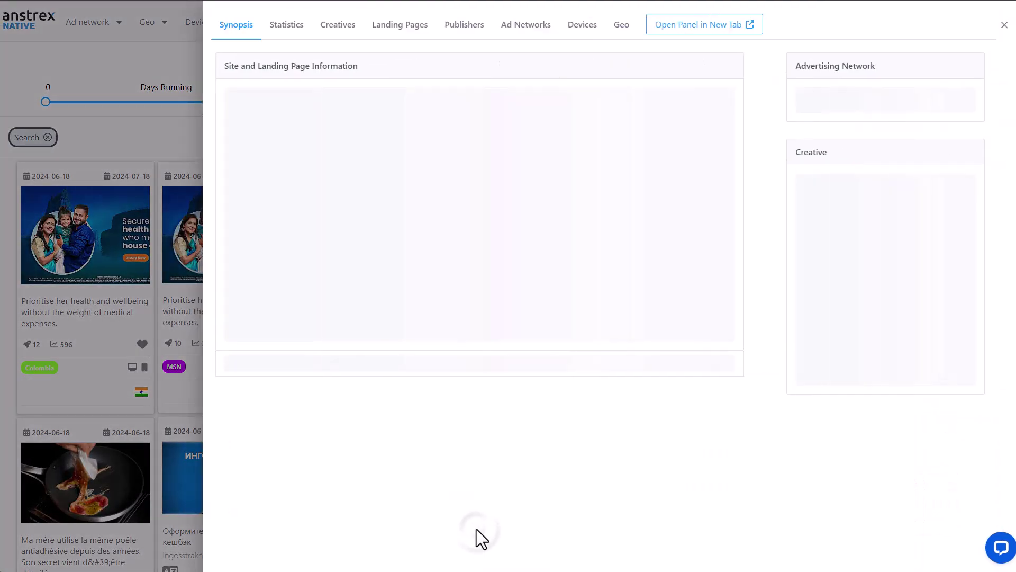
click(464, 275)
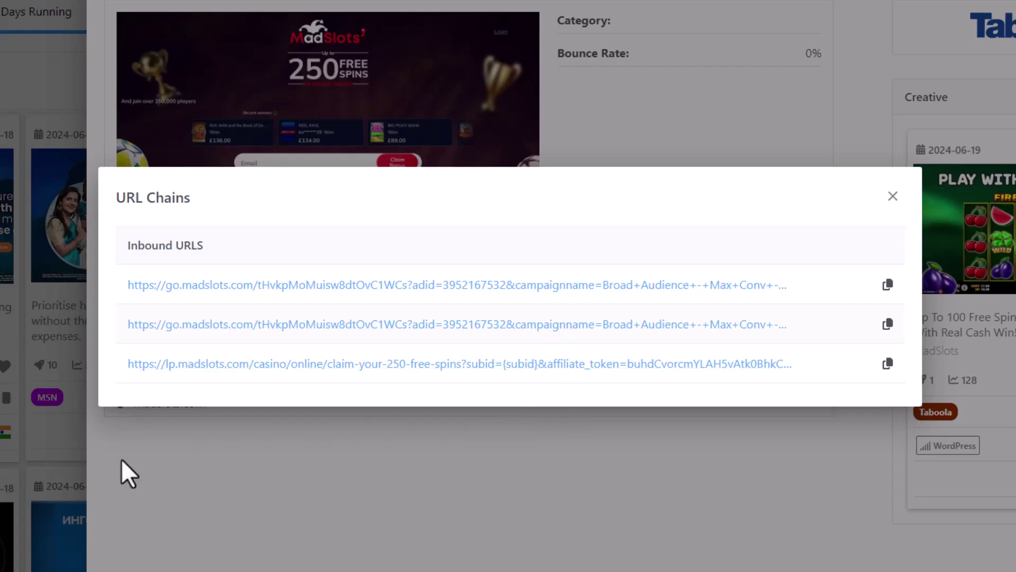
click(30, 472)
click(32, 475)
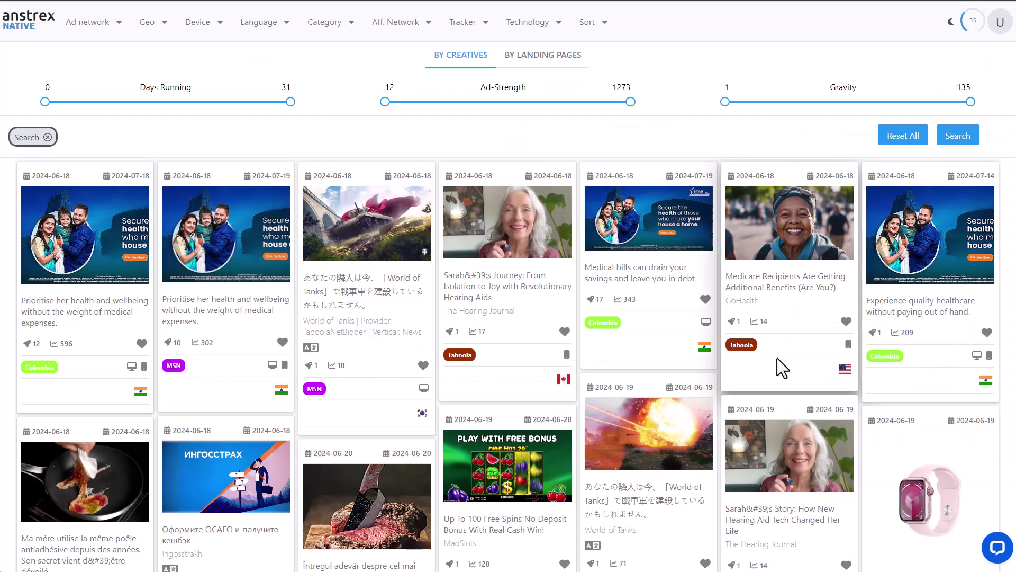
Replace the Landing Page URL search term with "aff_id" and run the search.
click(958, 136)
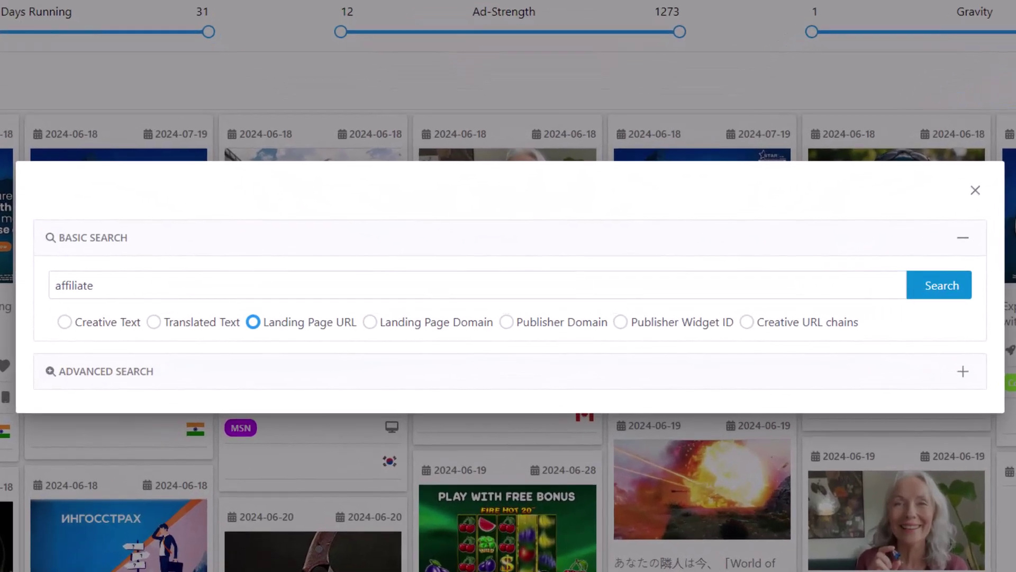
drag(95, 286, 27, 288)
text(a)
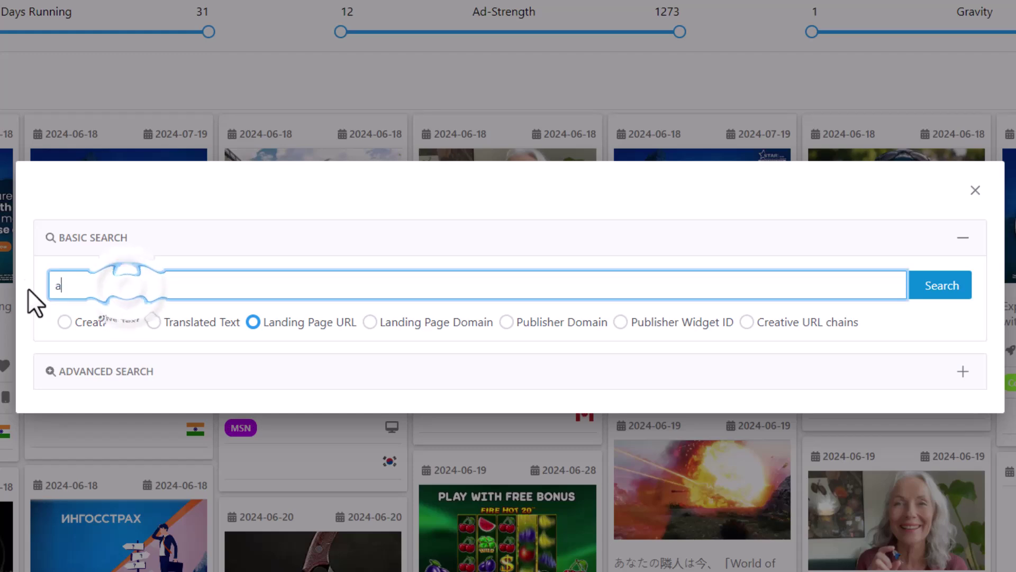
text(ff_id)
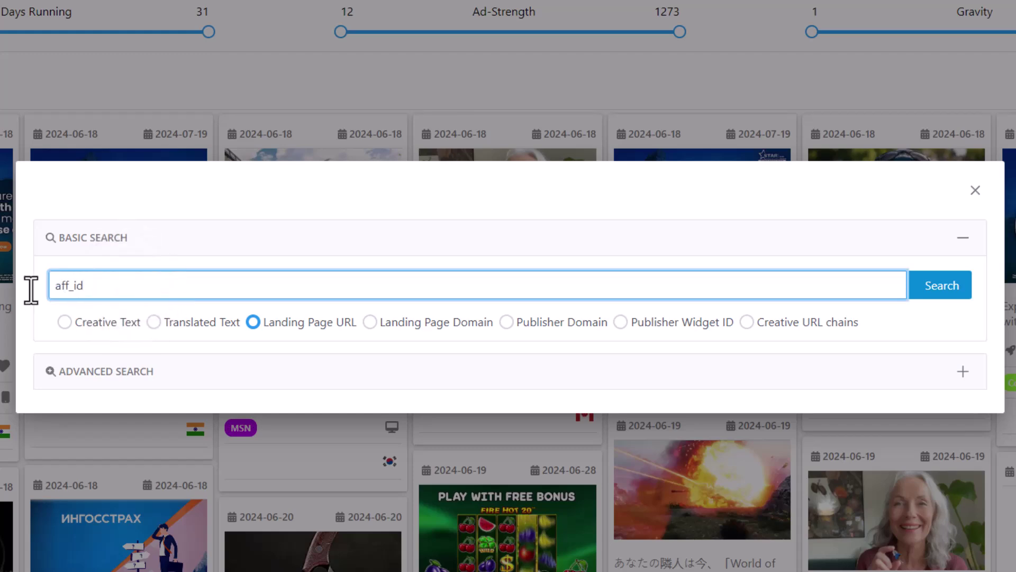
click(960, 289)
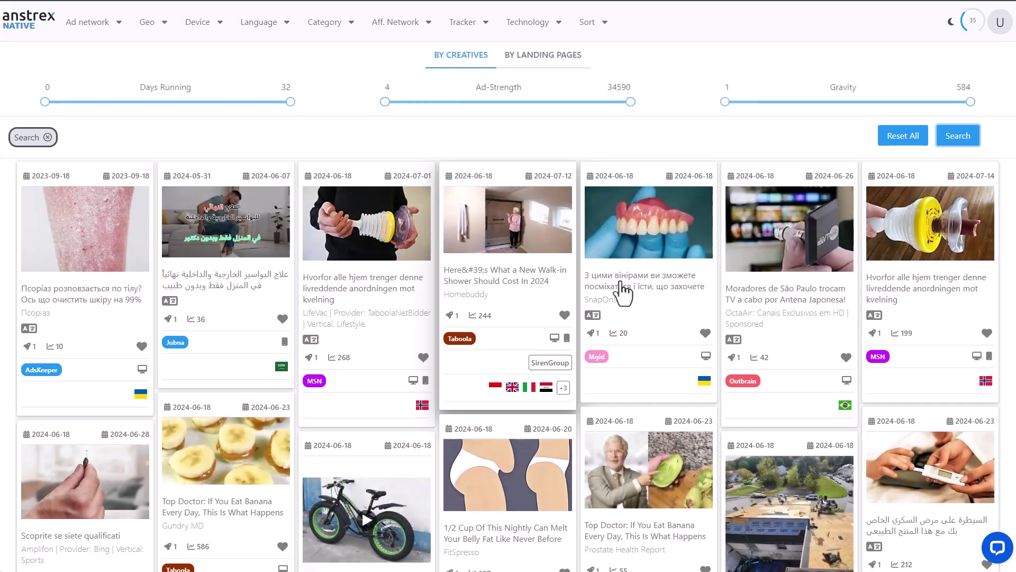
Inspect the URL chains of the Homebuddy walk-in shower ad for aff_id, then close its details and browse the results.
click(517, 281)
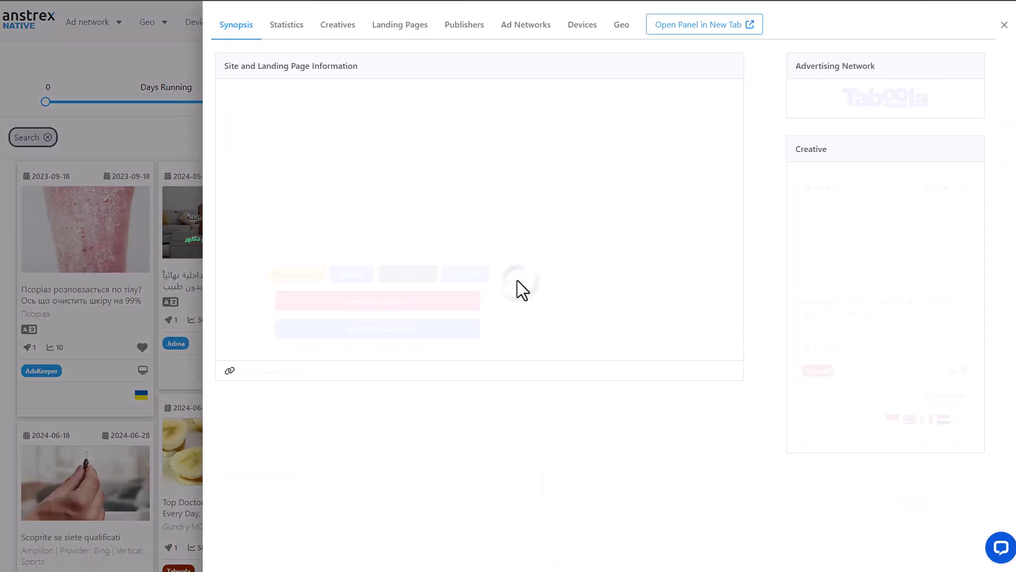
click(462, 273)
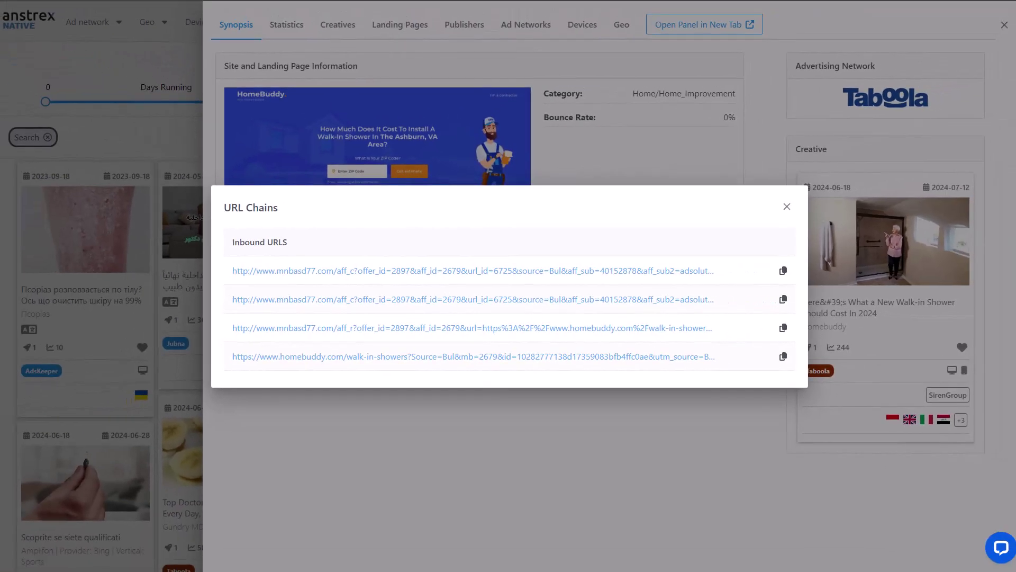
click(151, 457)
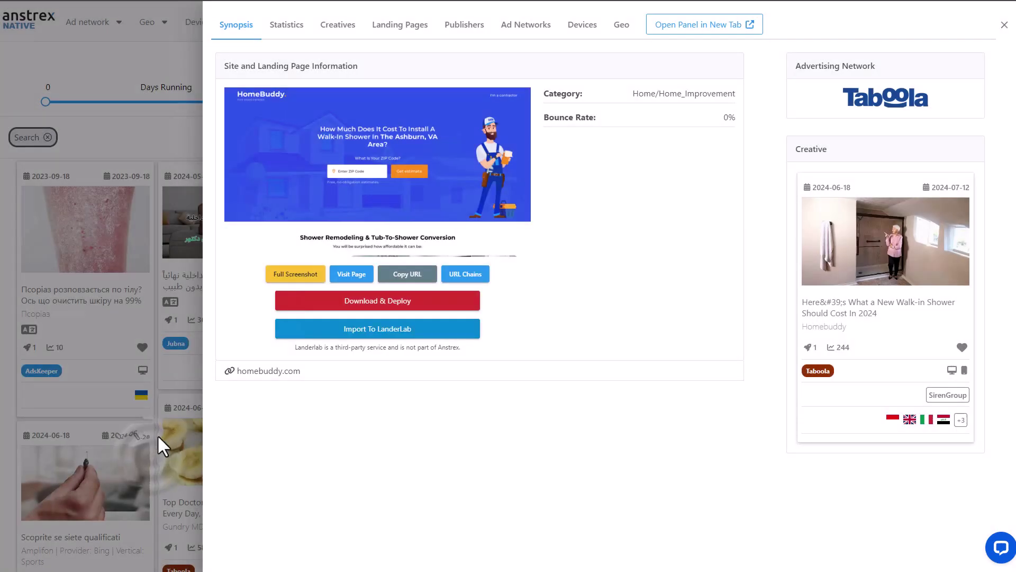
click(157, 433)
scroll(157, 434, down, 7)
Search for ads by Landing Page Domain using "babbel.com".
click(957, 135)
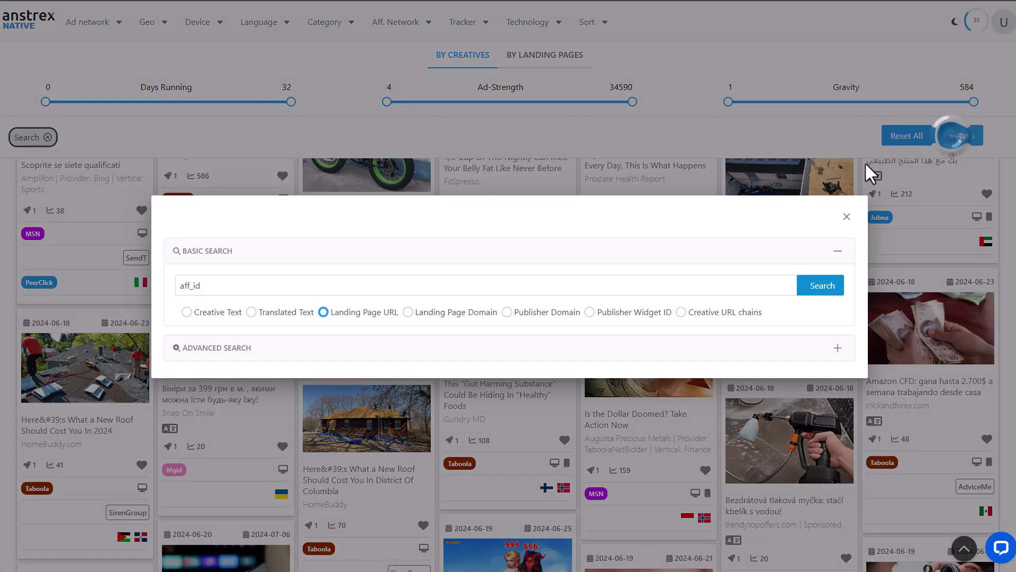
click(408, 312)
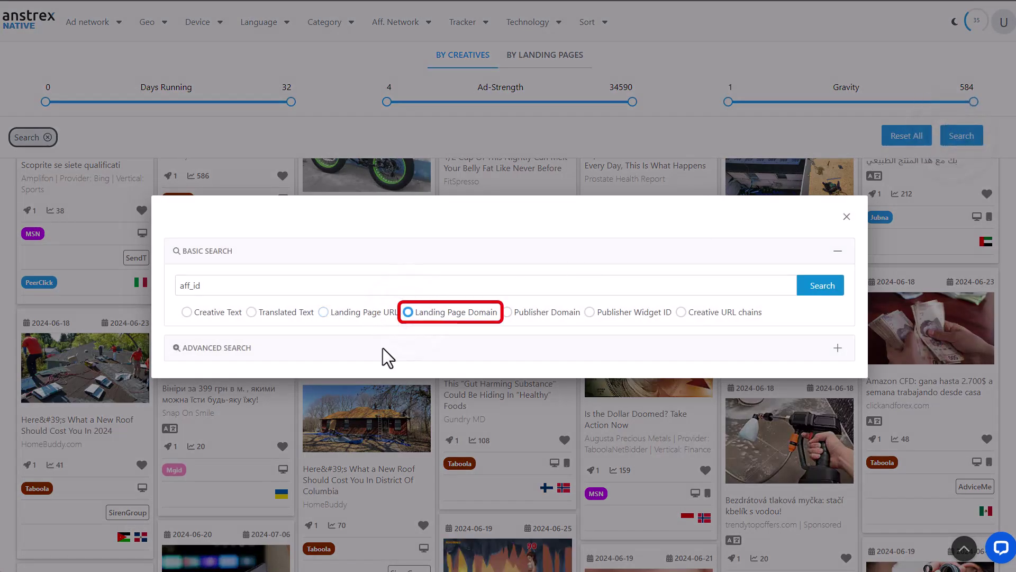
click(262, 286)
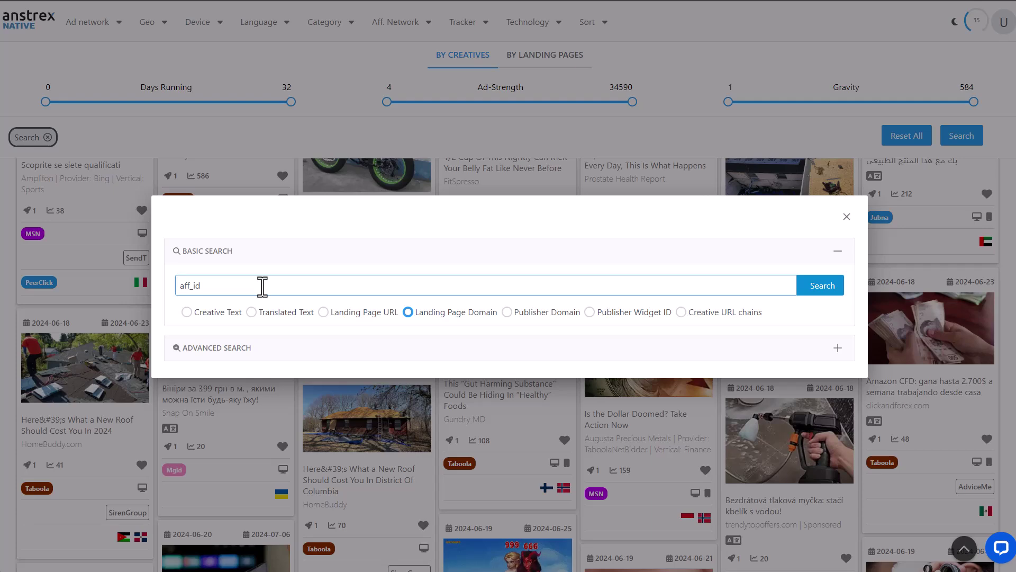
double_click(262, 286)
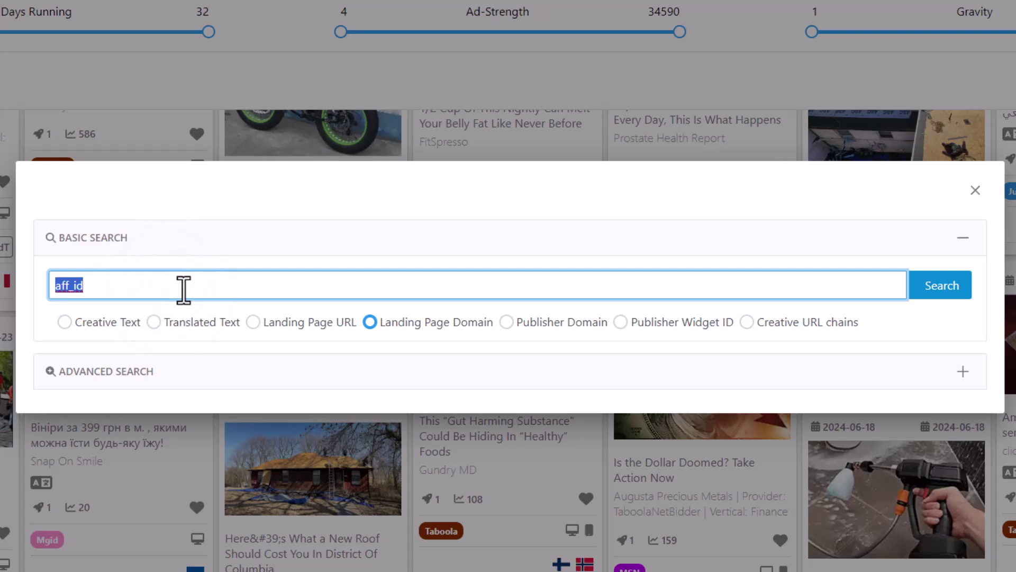
text(babbel.com)
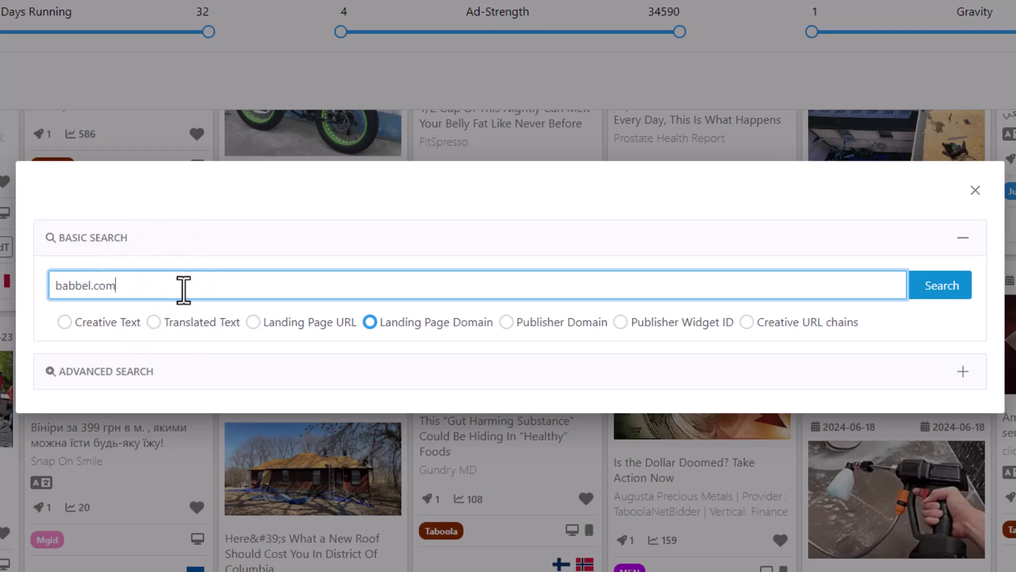
click(938, 288)
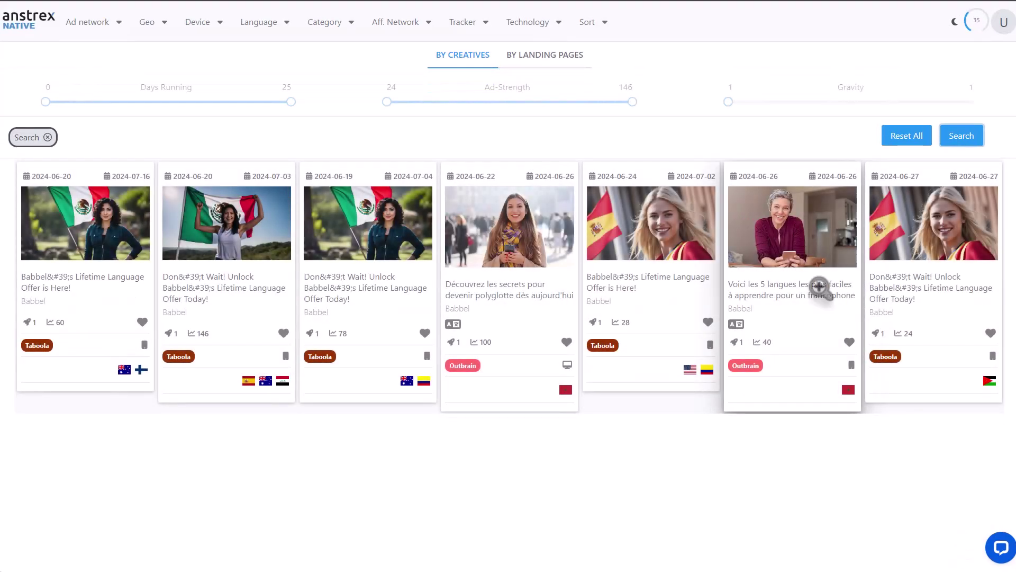
Search for ads by Publisher Widget ID using "190795".
click(957, 135)
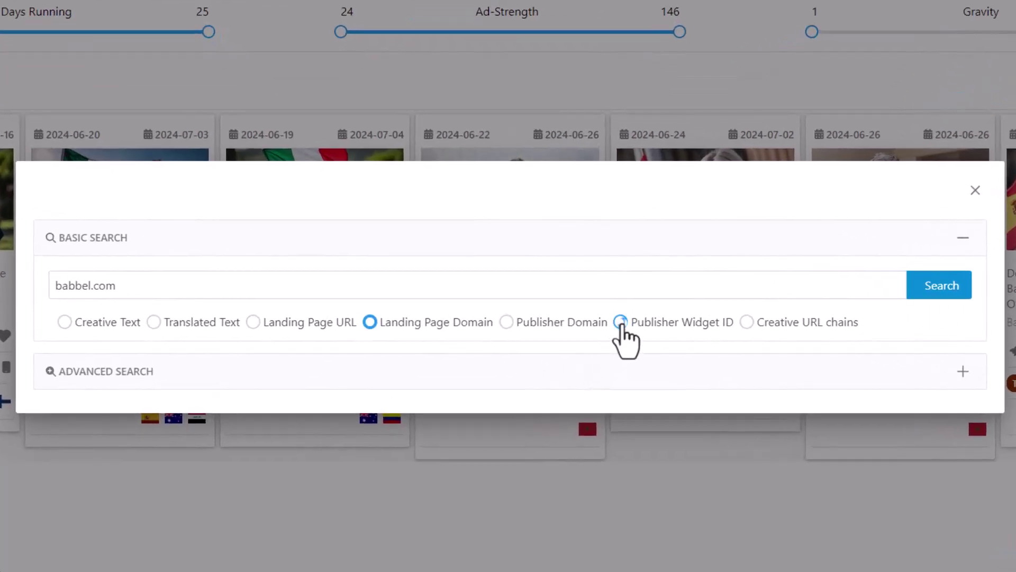
click(621, 322)
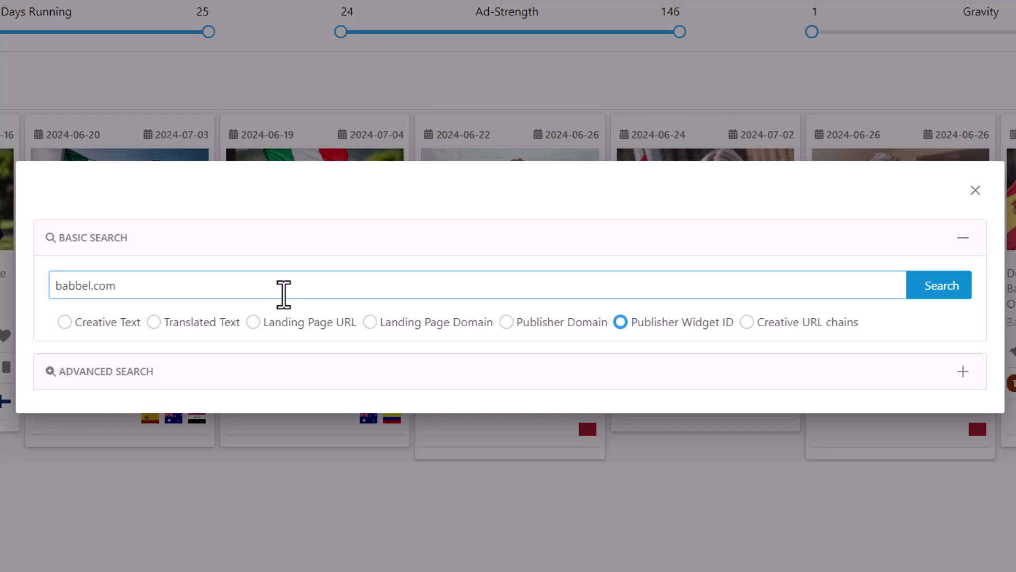
drag(283, 294, 49, 288)
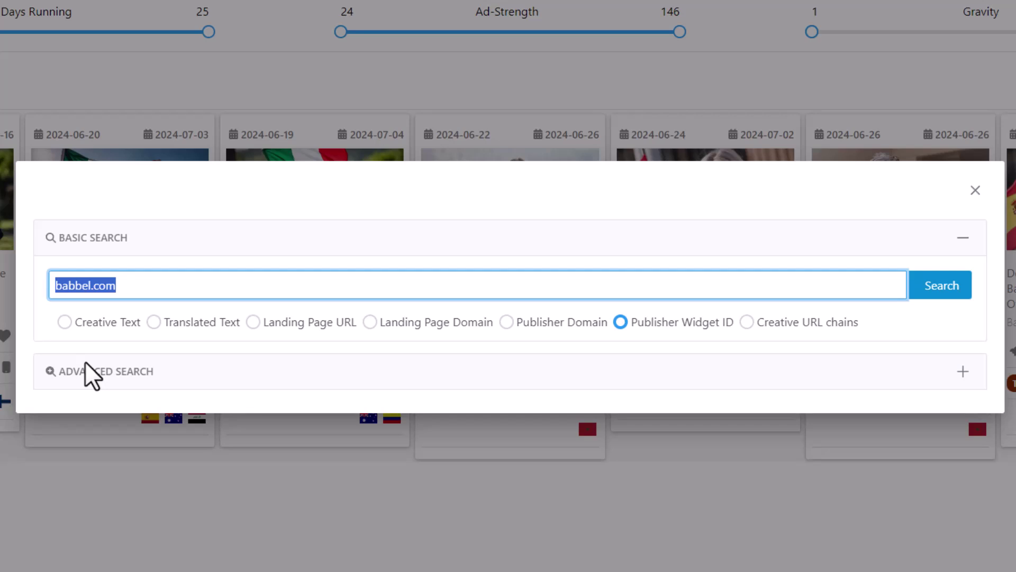
text(130735)
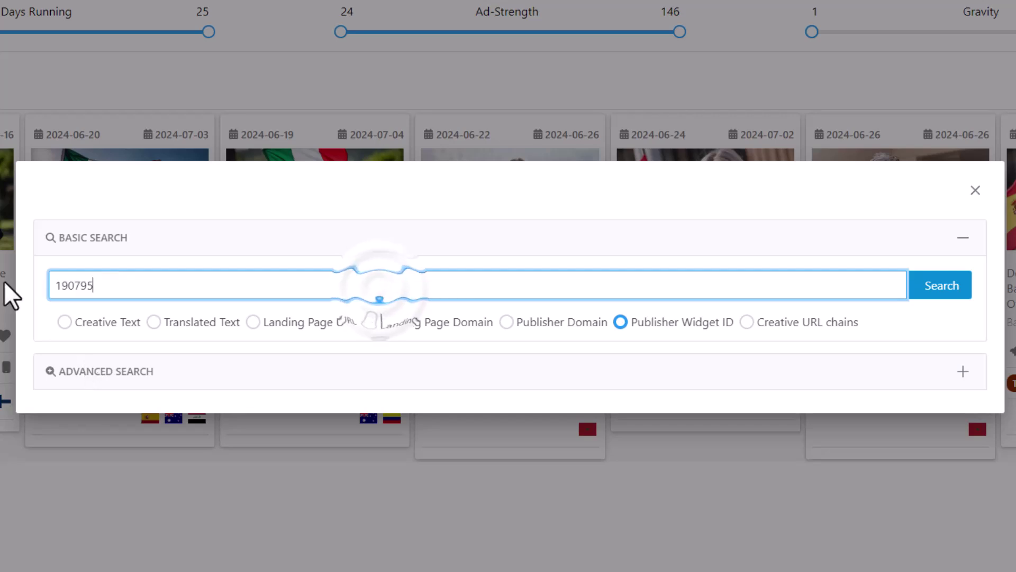
click(927, 296)
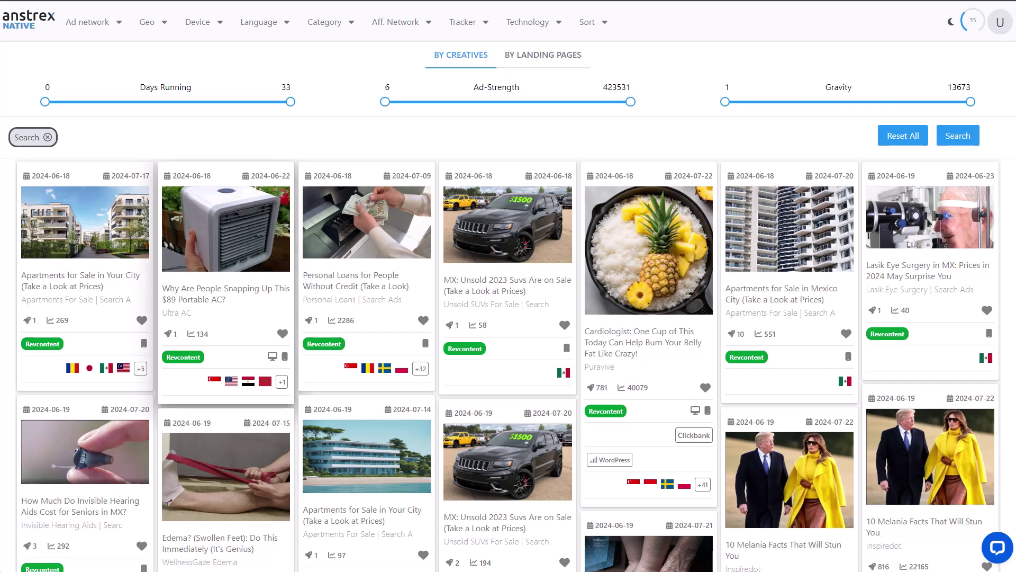
Switch the basic search to Creative URL chains and search for "clickbank.net".
click(956, 137)
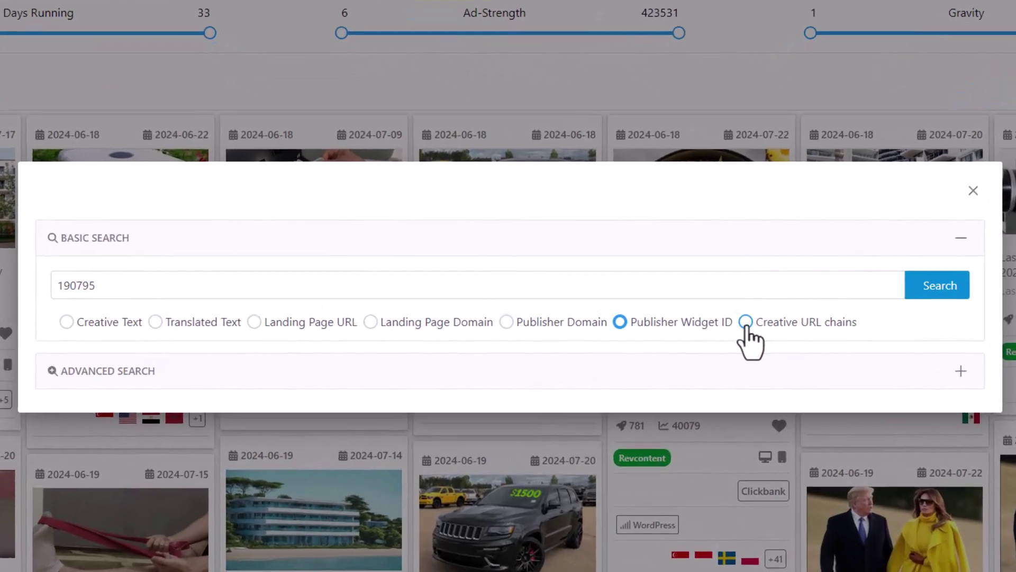
click(681, 312)
click(294, 283)
key(ctrl+a)
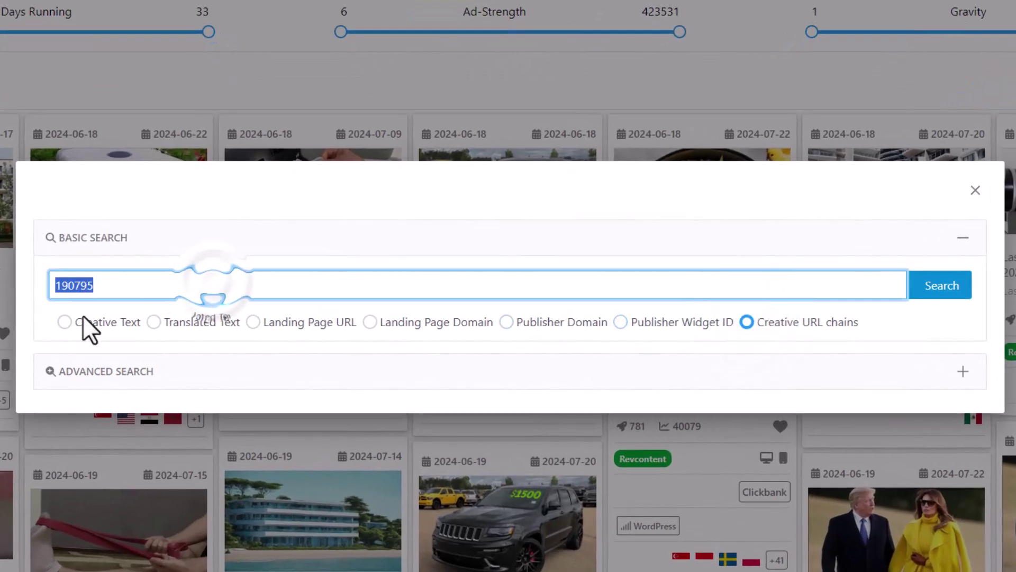
text(clickb)
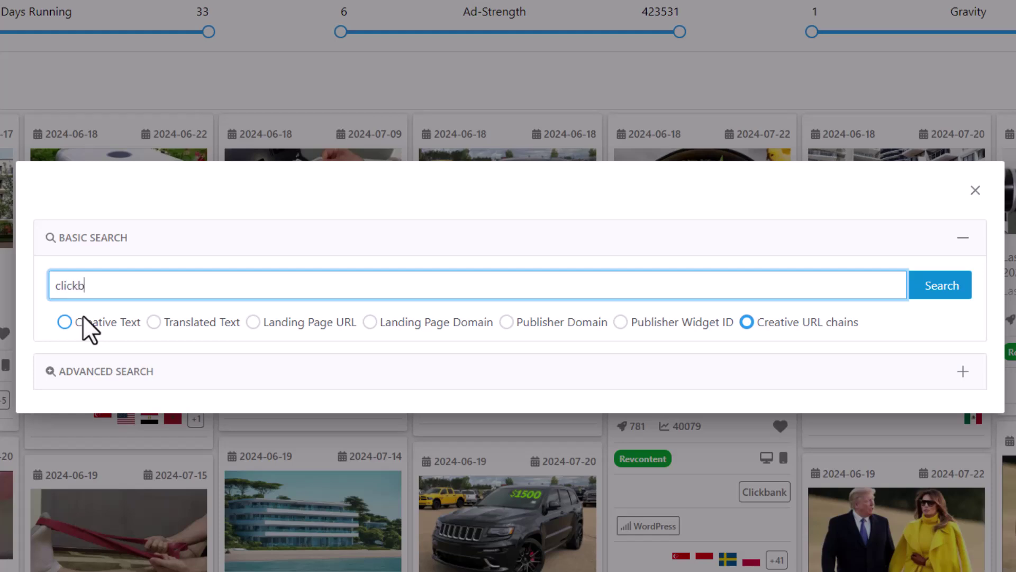
text(ank.net)
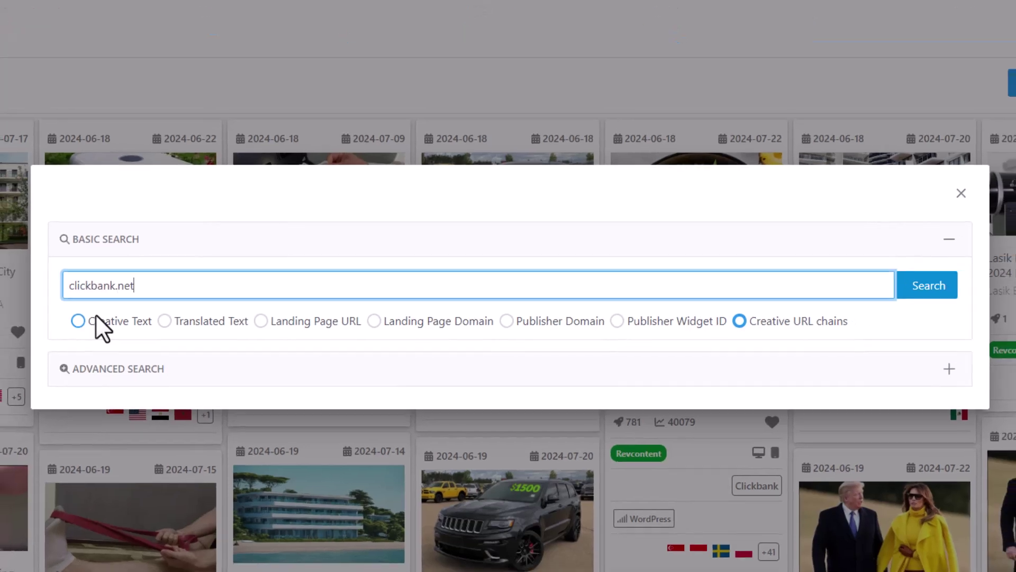
key(Return)
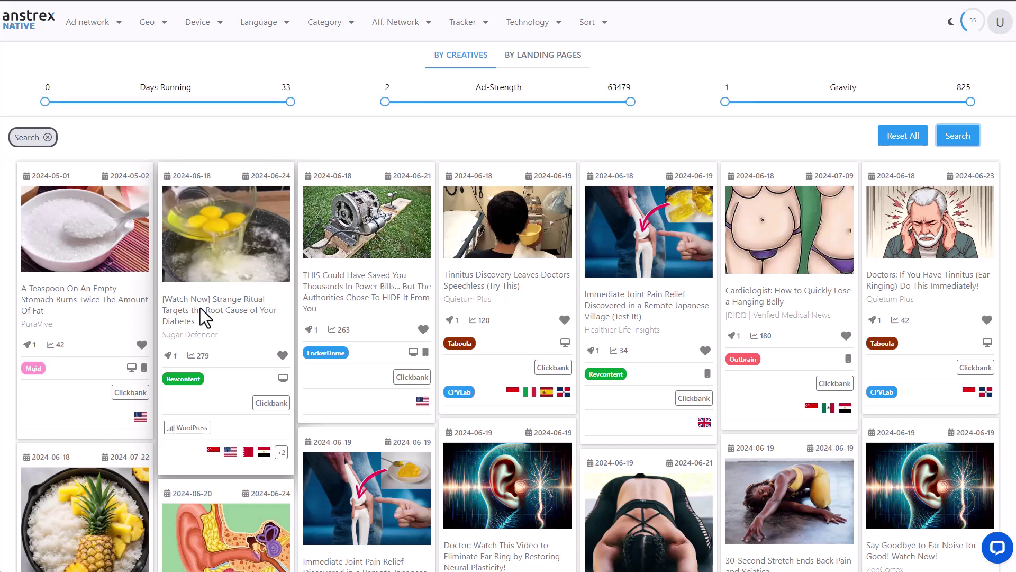
Inspect the outbound URLs in the hanging belly ad's URL chains for a ClickBank link, then return to the results.
click(760, 303)
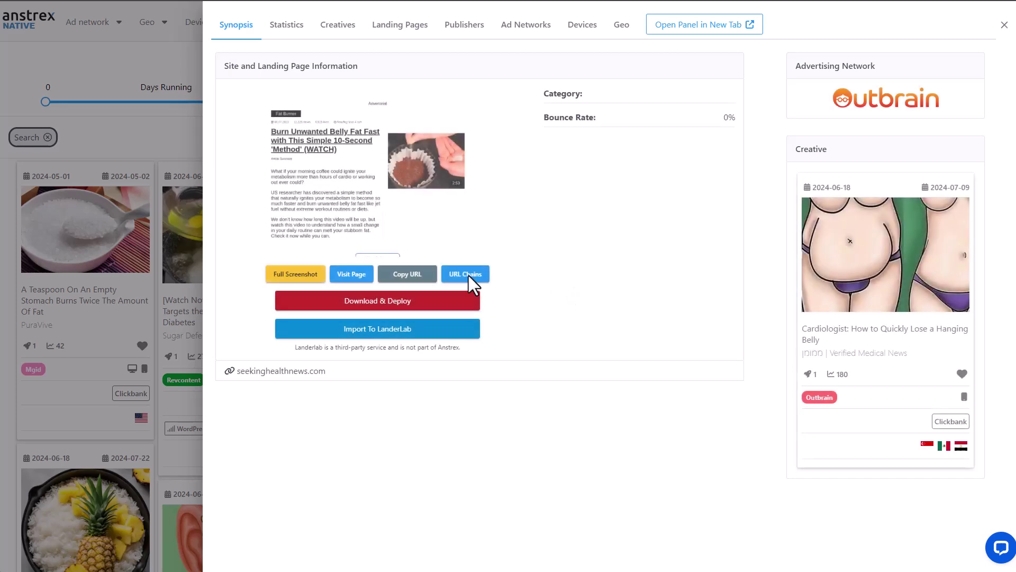
click(469, 275)
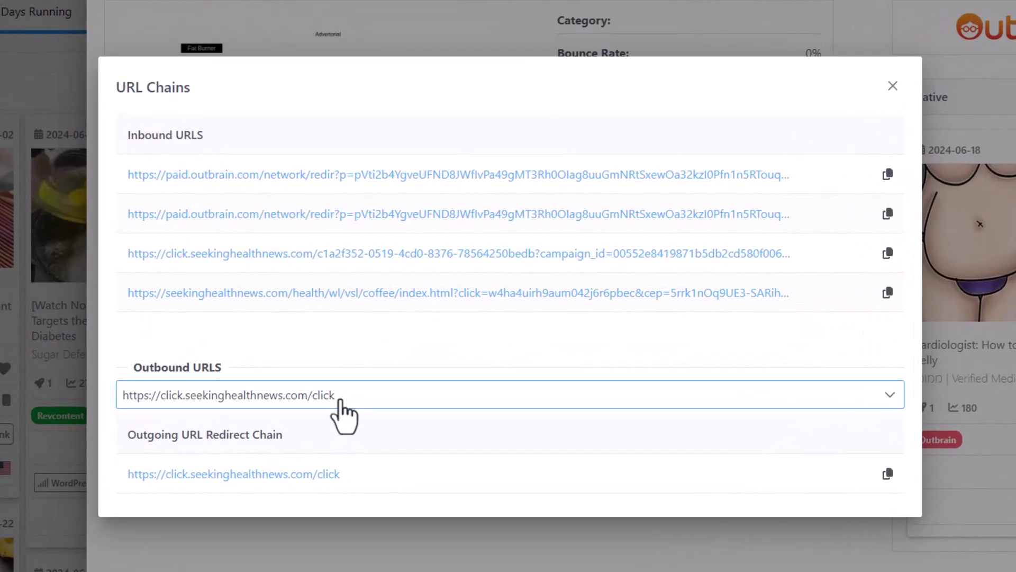
click(343, 401)
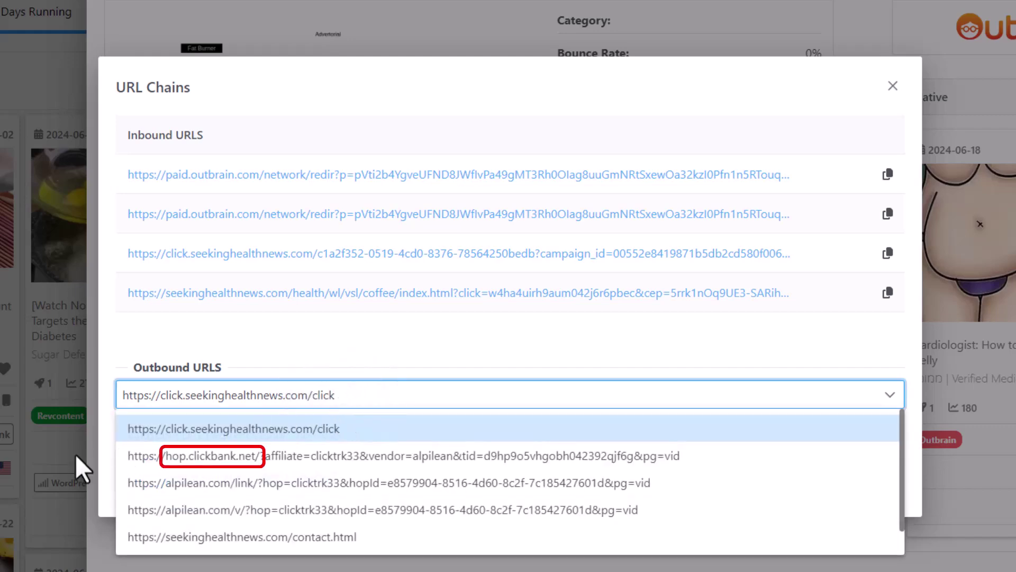
click(31, 462)
click(31, 463)
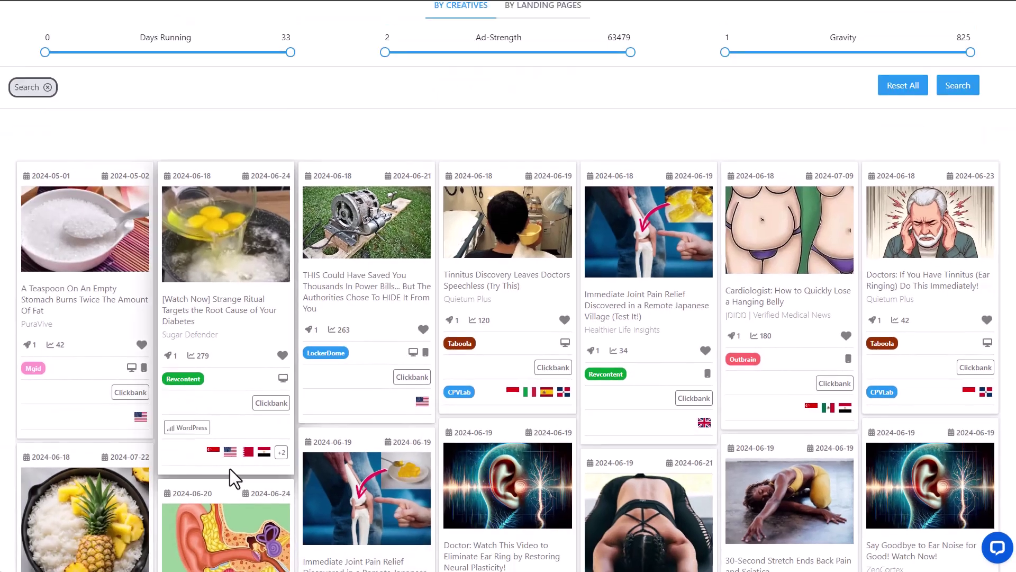